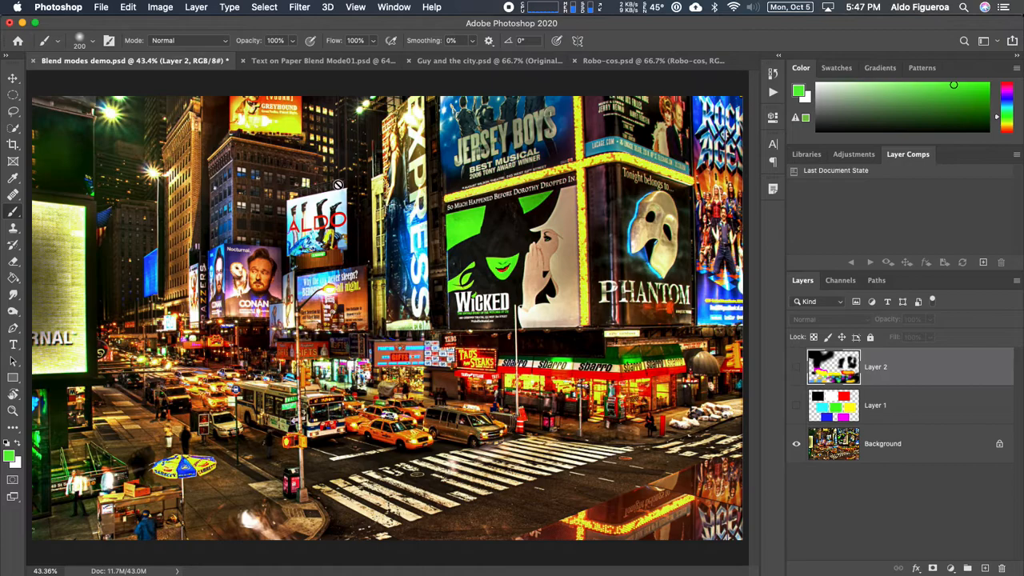
Step: Switch from the brush to the Move tool and make Layer 2 visible
left_click(270, 86)
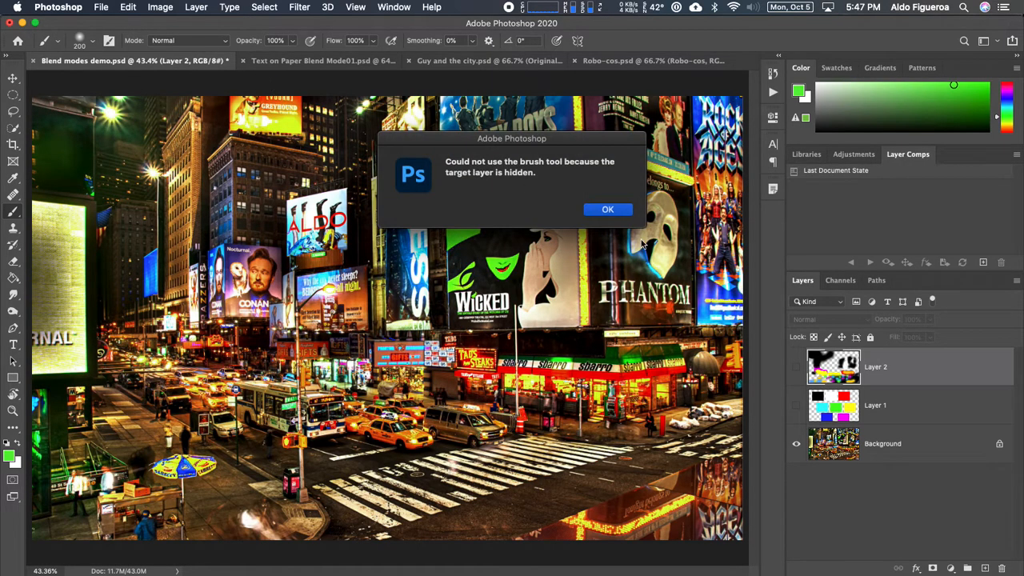
left_click(613, 209)
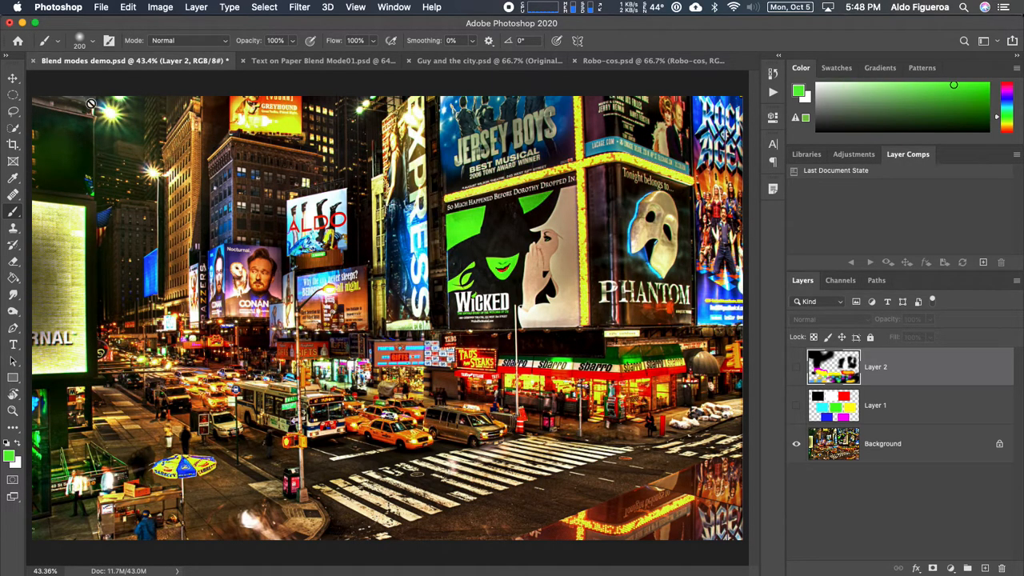
left_click(15, 80)
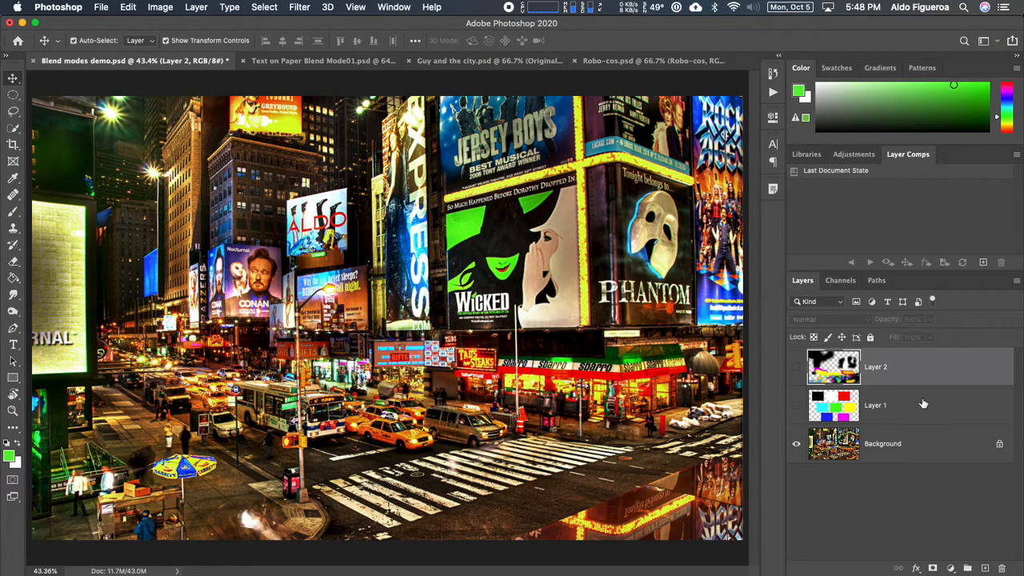
left_click(797, 372)
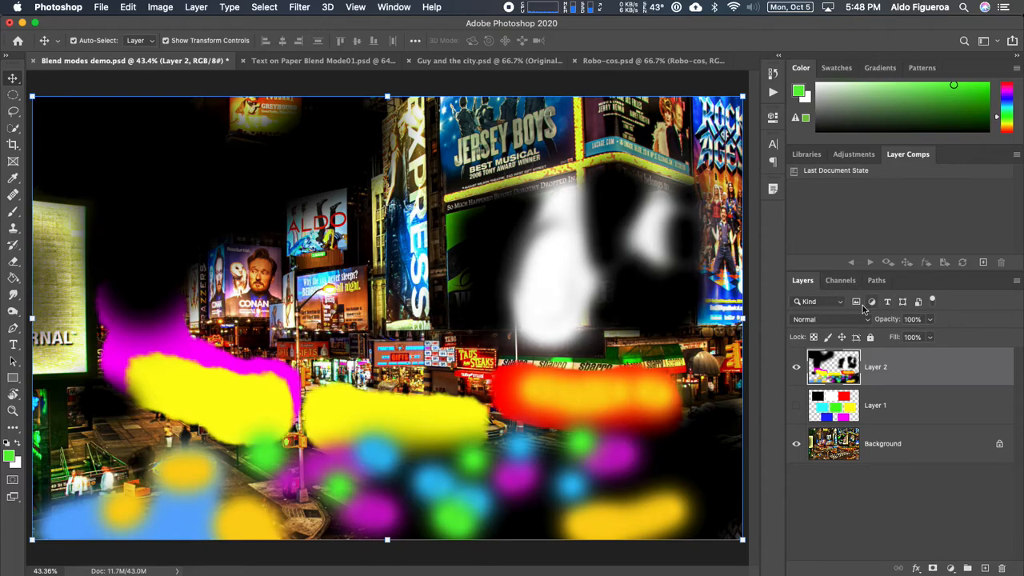
left_click(841, 321)
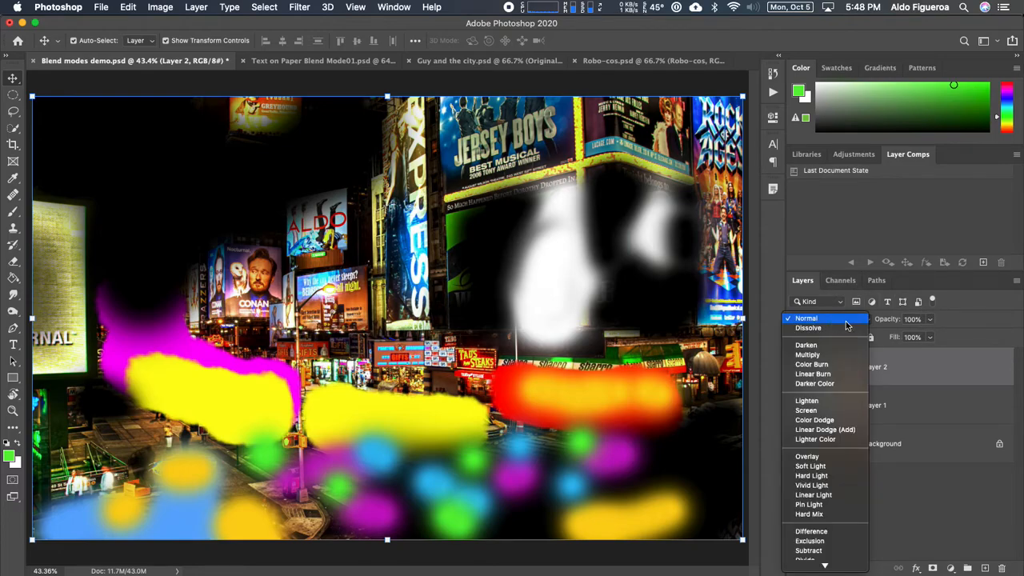
left_click(847, 325)
left_click(846, 325)
left_click(846, 322)
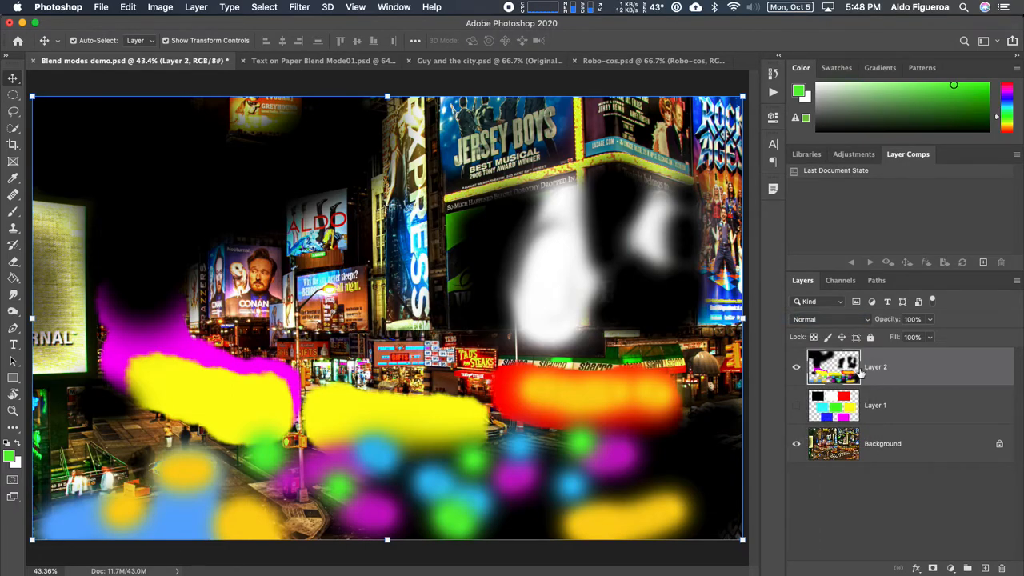
Step: Preview Layer 2 over the street photo in the blend modes from Dissolve through Luminosity
left_click(841, 323)
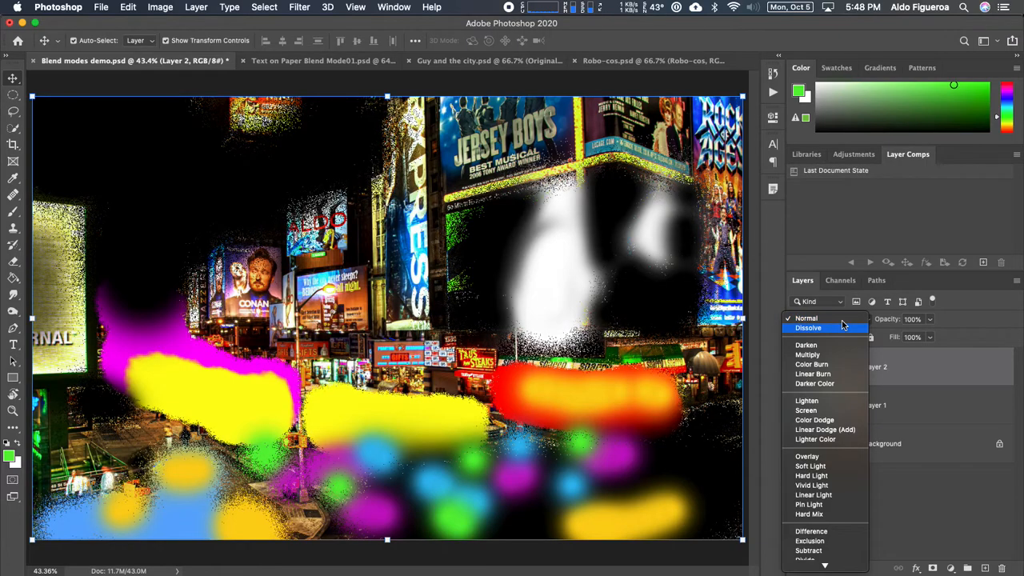
key("Down")
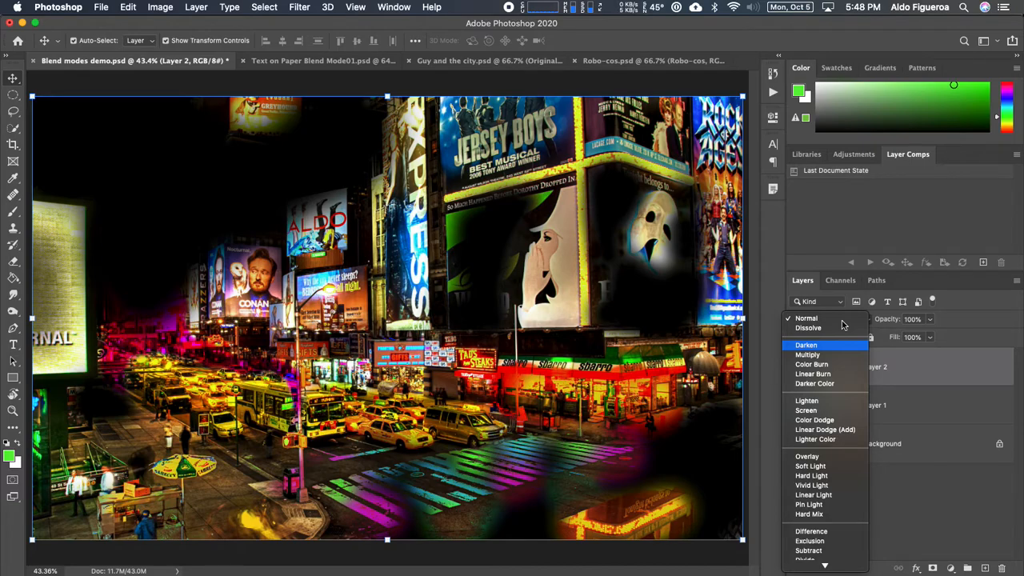
key("Down")
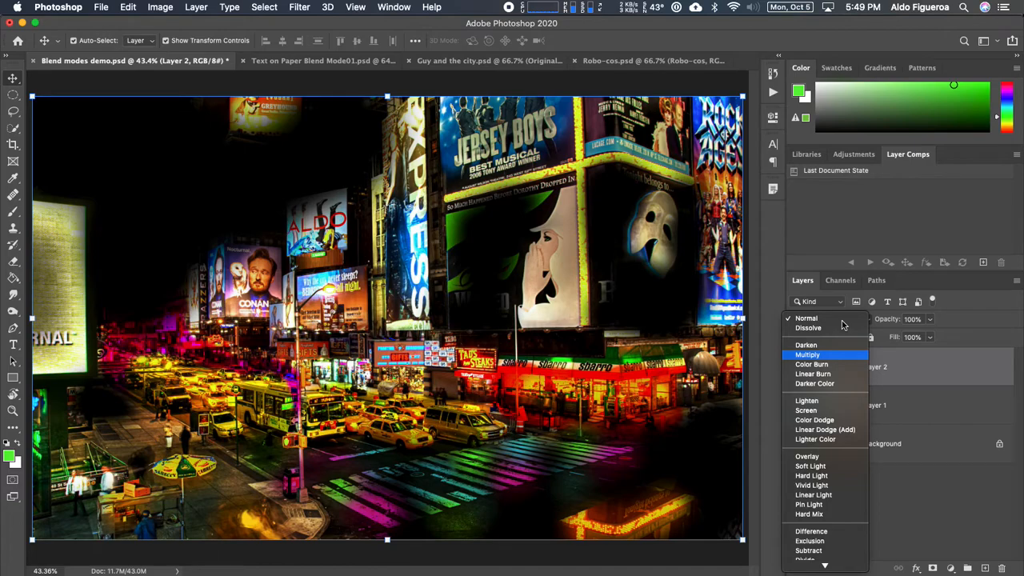
key("Down")
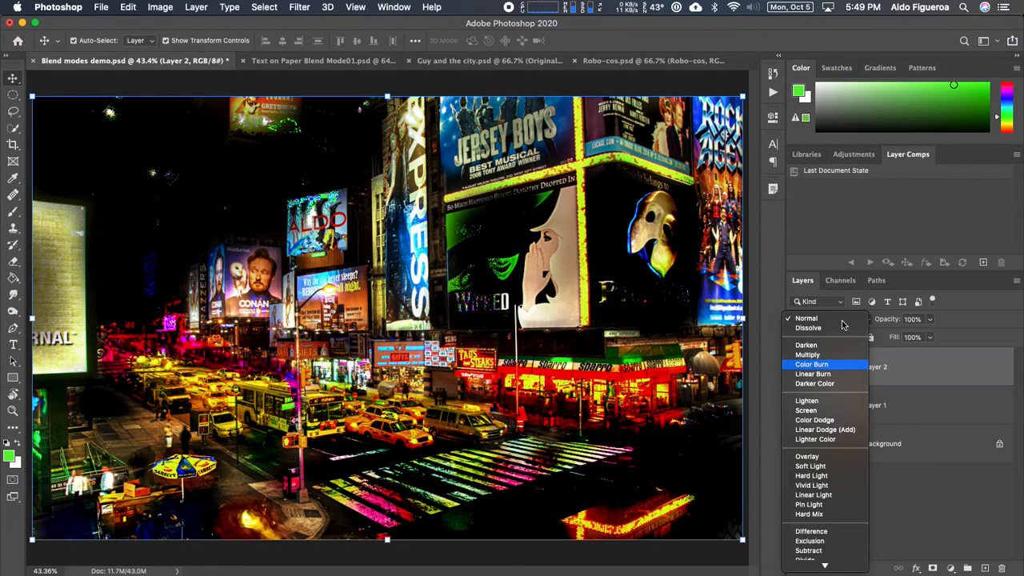
key("Down")
key("Down")
key("Down")
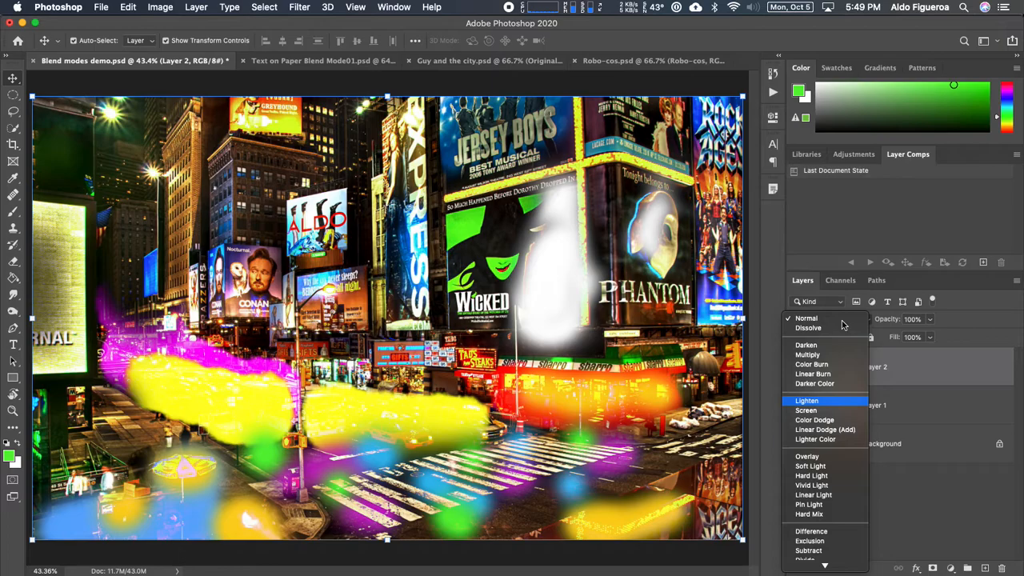
key("Down")
key("Down")
key("Down")
key("Down")
key("Down")
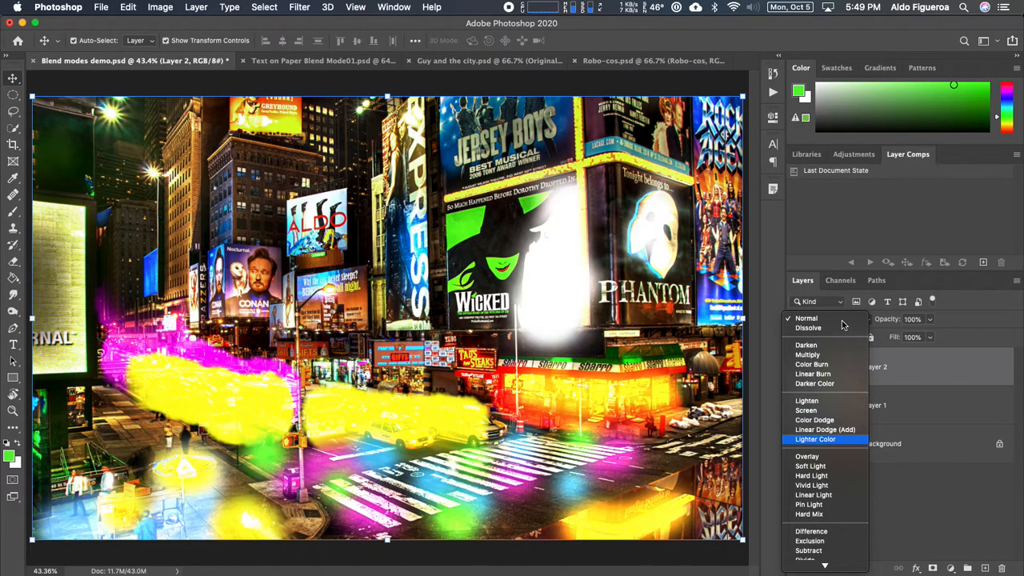
key("Down")
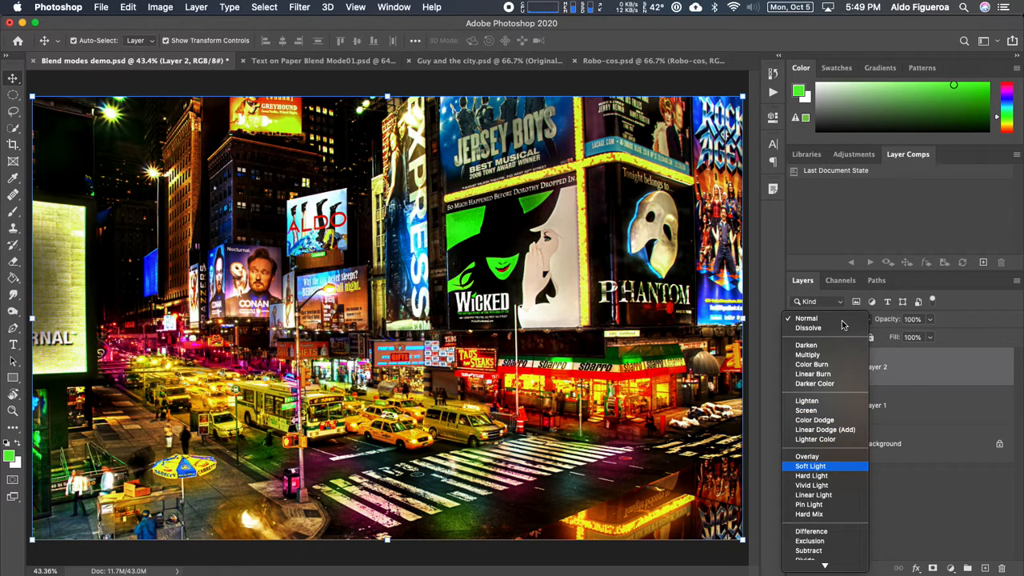
key("Down")
key("Down")
key("Down")
key("Down")
key("Down")
key("Down")
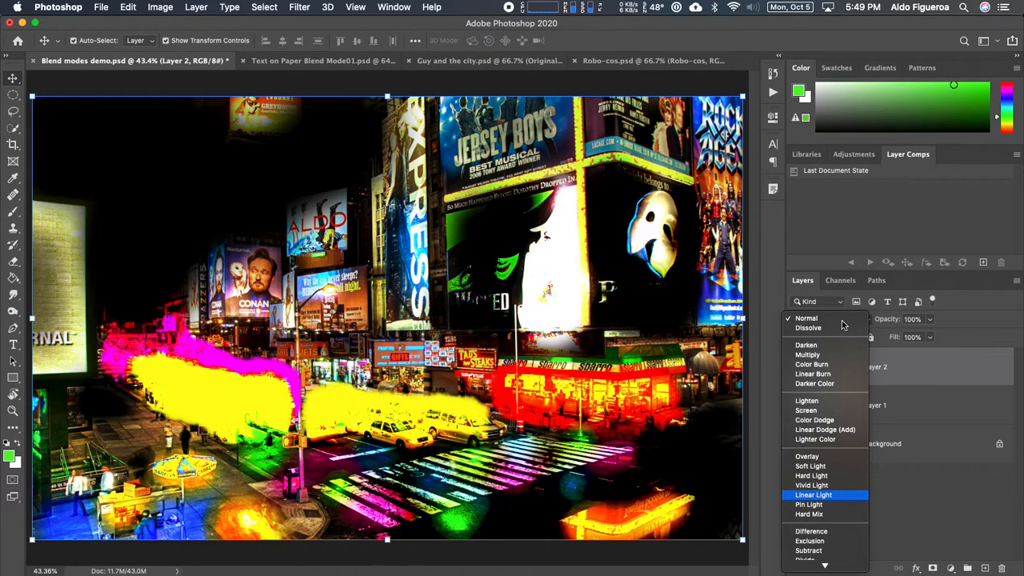
key("Down")
key("Down")
key("Down")
key("Down")
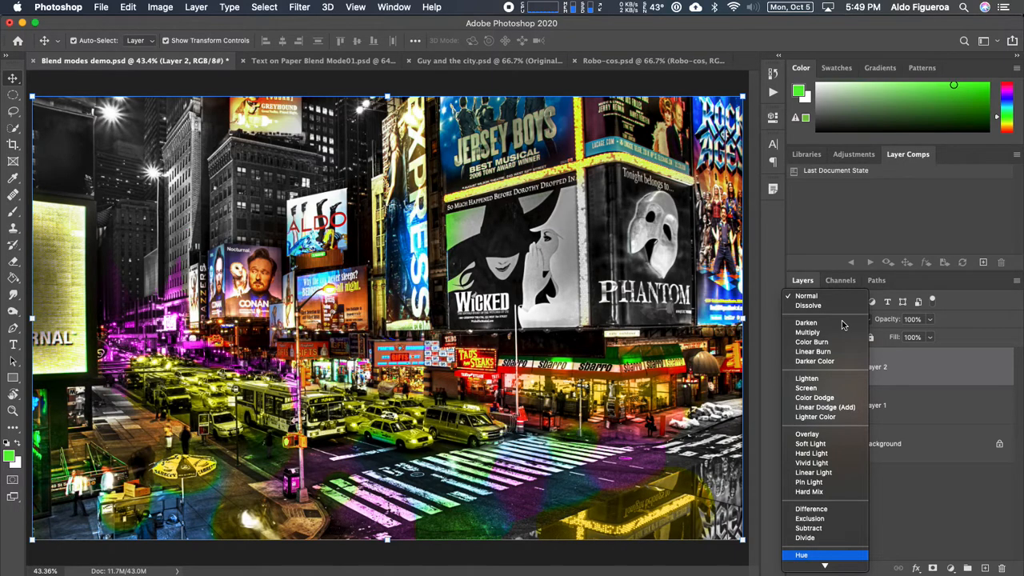
key("Down")
key("Down")
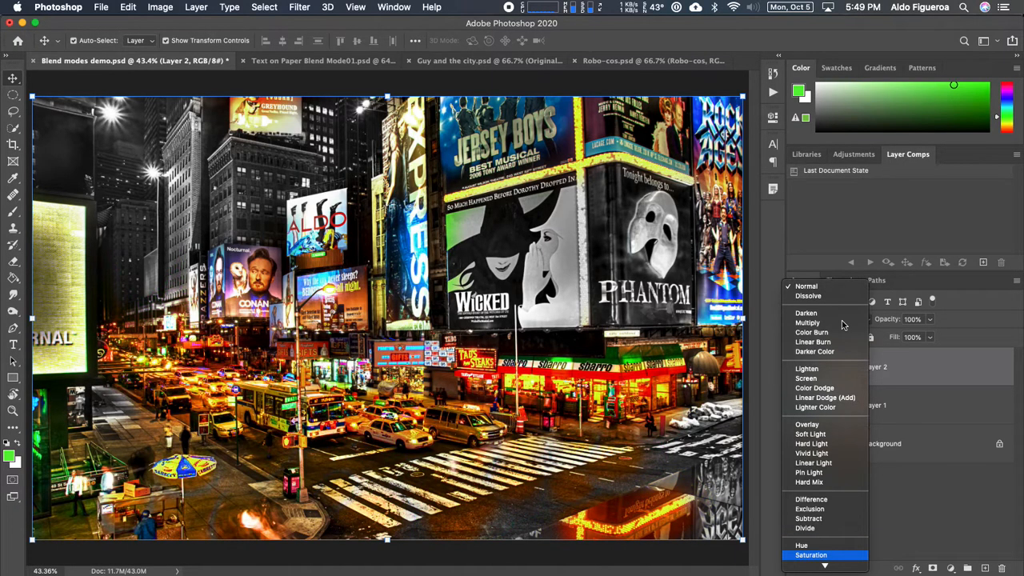
key("Down")
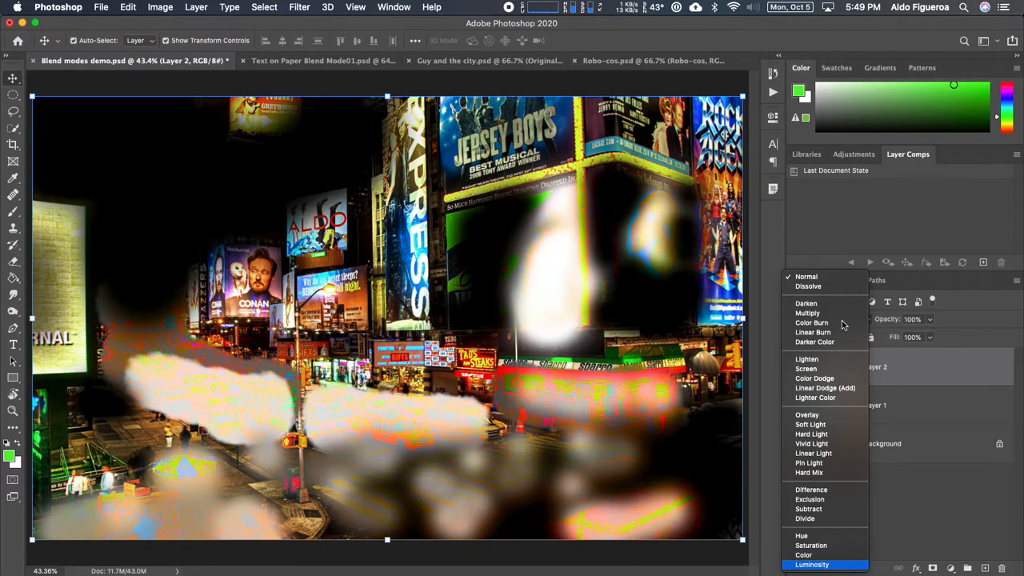
Step: Set Layer 2's blend mode to Soft Light
key("Up")
key("Up")
key("Up")
key("Up")
key("Up")
key("Up")
key("Up")
key("Up")
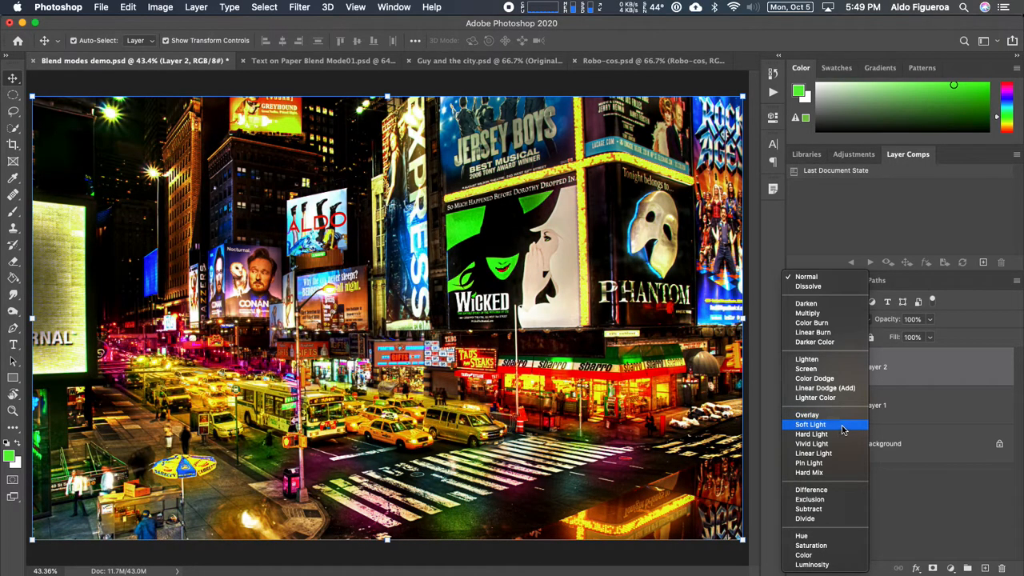
left_click(842, 427)
Step: Return Layer 2's blend mode to Normal
left_click(913, 320)
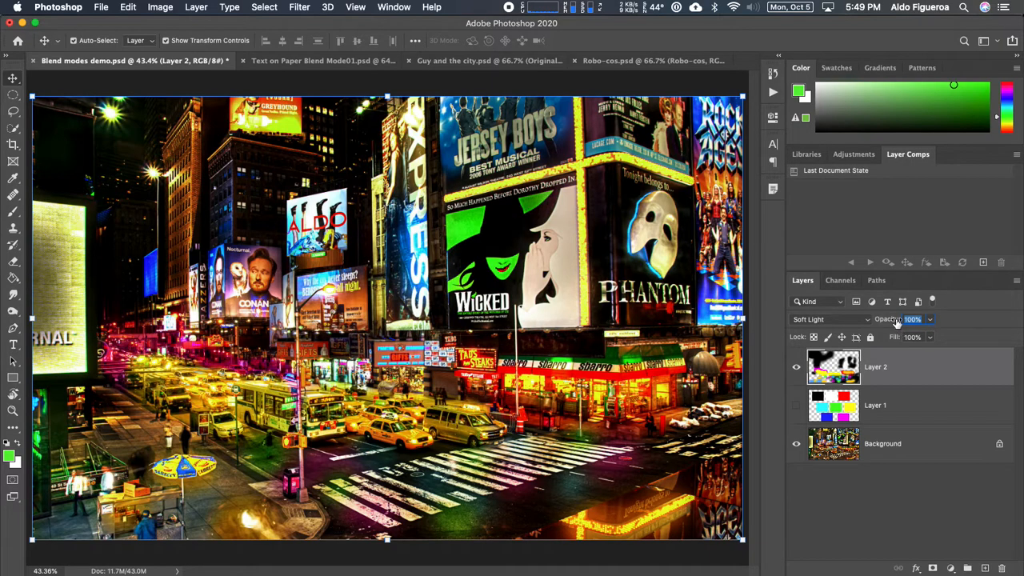
left_click(864, 320)
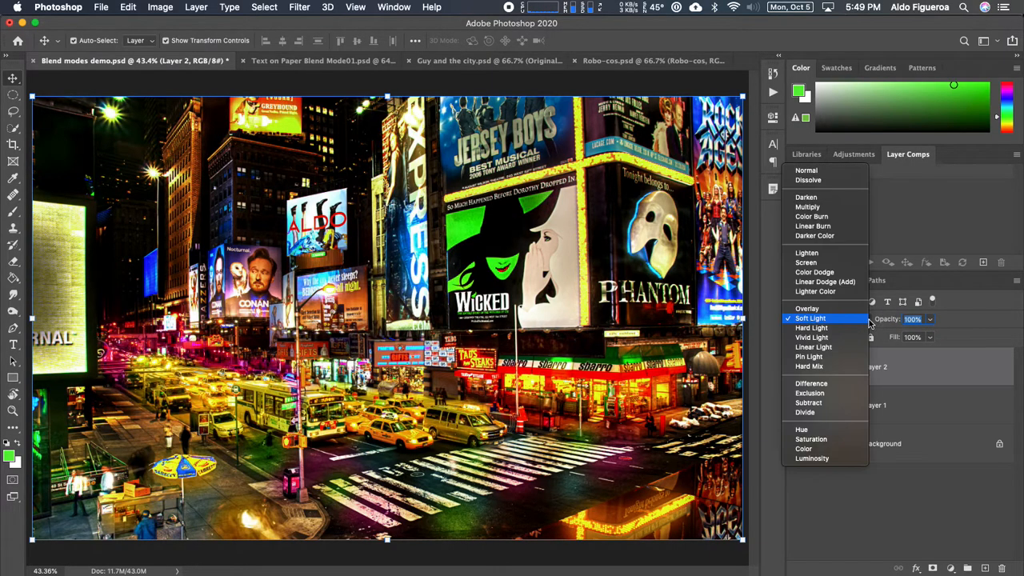
left_click(808, 170)
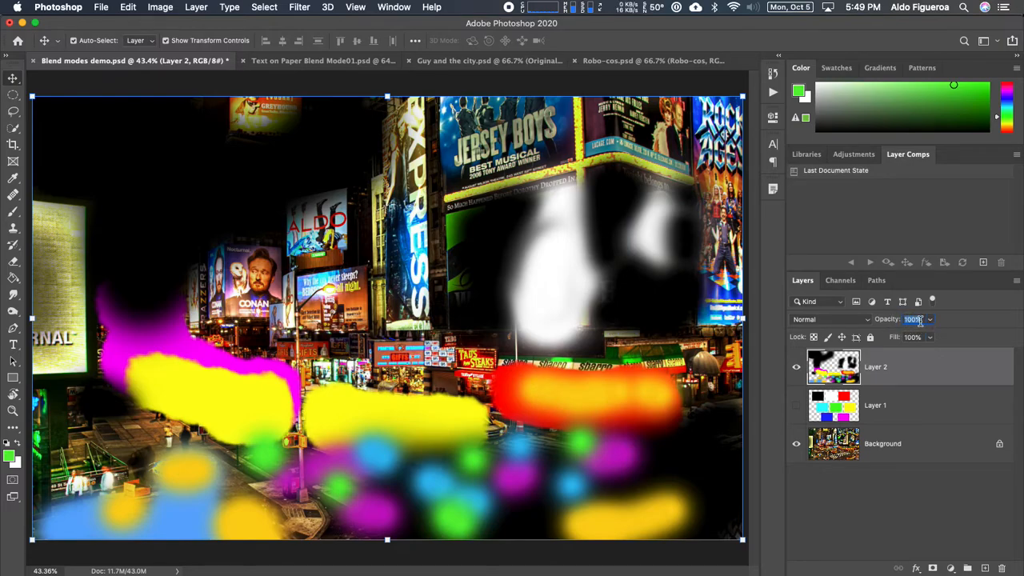
Step: Lower Layer 2's opacity to 50% and set its blend mode to Soft Light
left_click(929, 320)
left_click(893, 319)
left_click(893, 322)
mouse_move(892, 322)
left_mouse_down()
mouse_move(849, 324)
mouse_move(861, 324)
left_mouse_up()
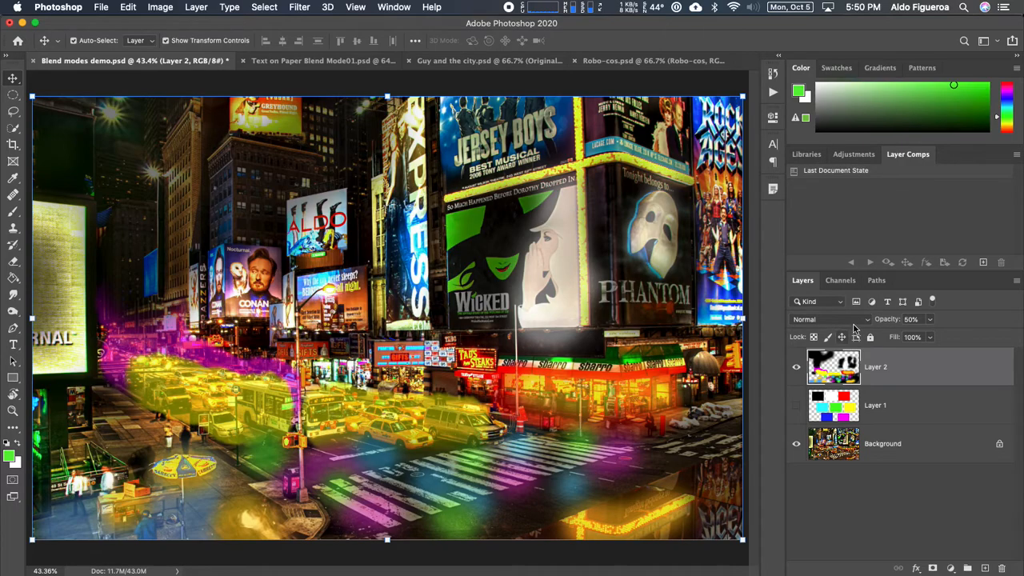
left_click(856, 320)
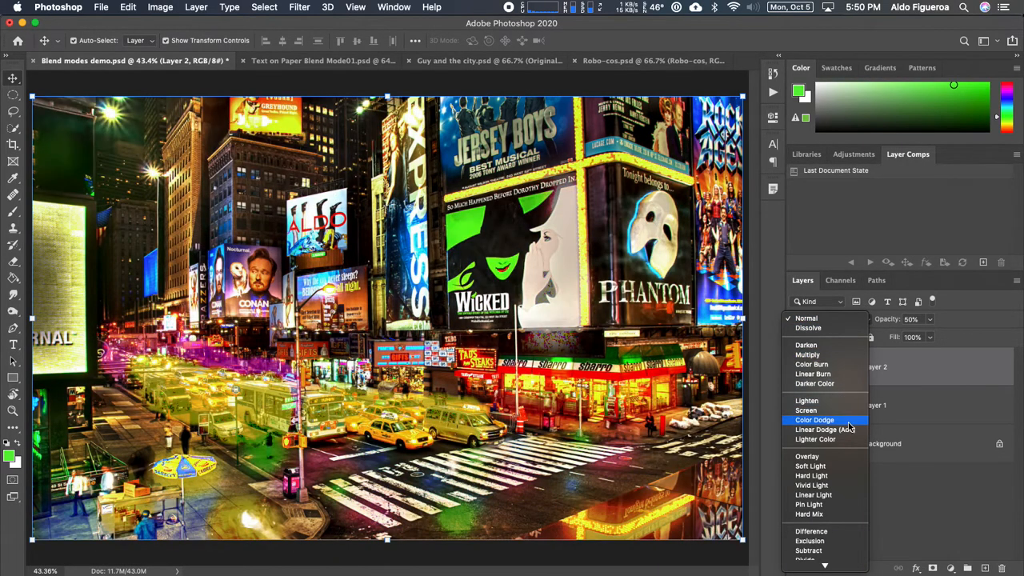
left_click(841, 467)
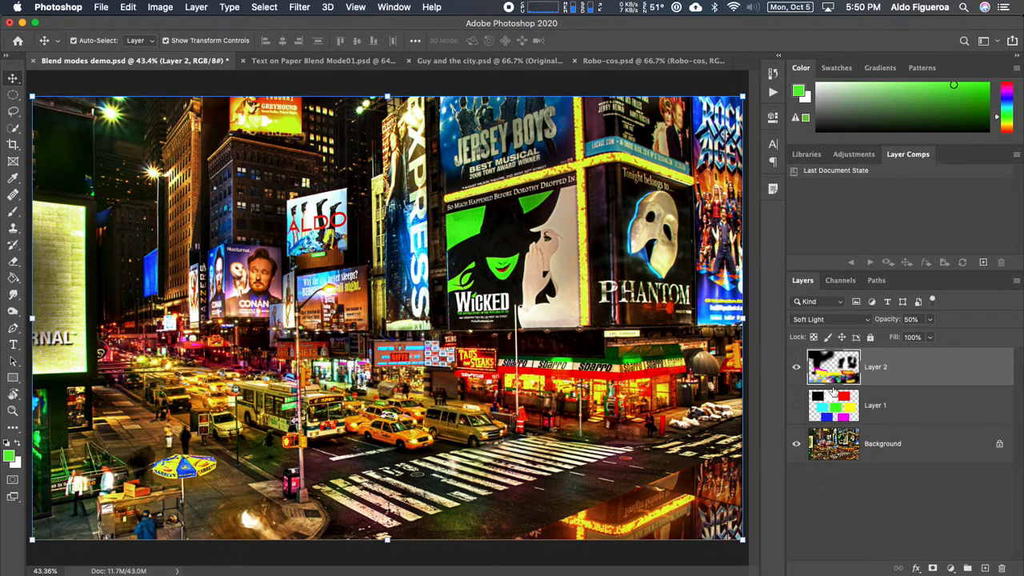
Step: Compare the image with Layer 2 hidden and shown, and inspect Layer 2 with the Background briefly hidden
left_click(797, 367)
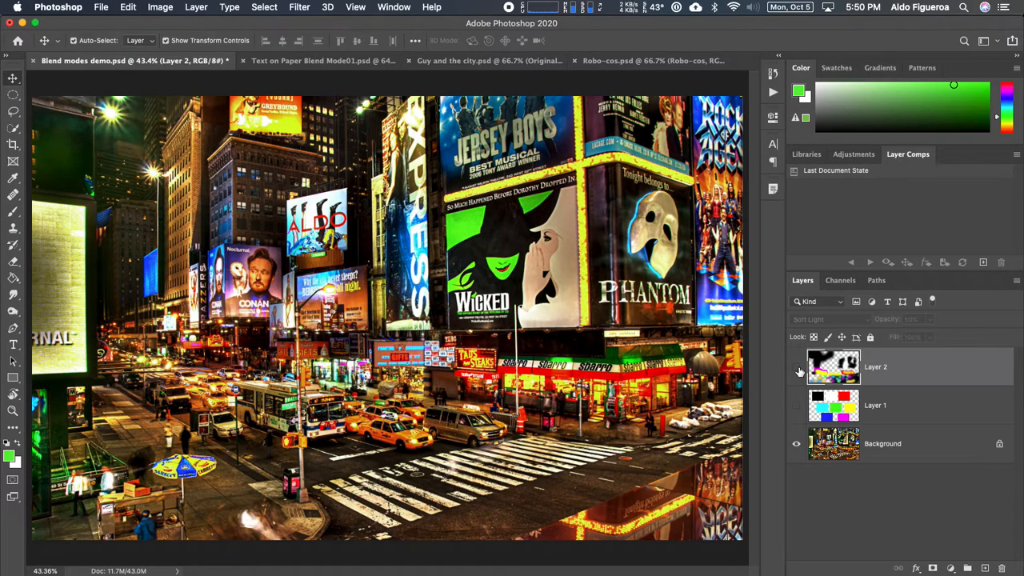
left_click(797, 368)
left_click(797, 368)
left_click(798, 368)
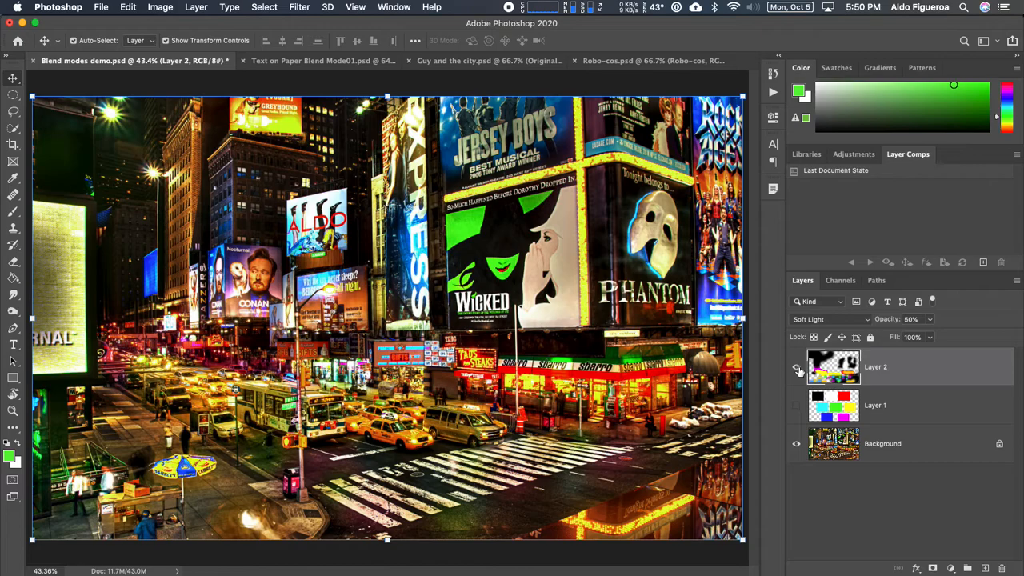
left_click(796, 443)
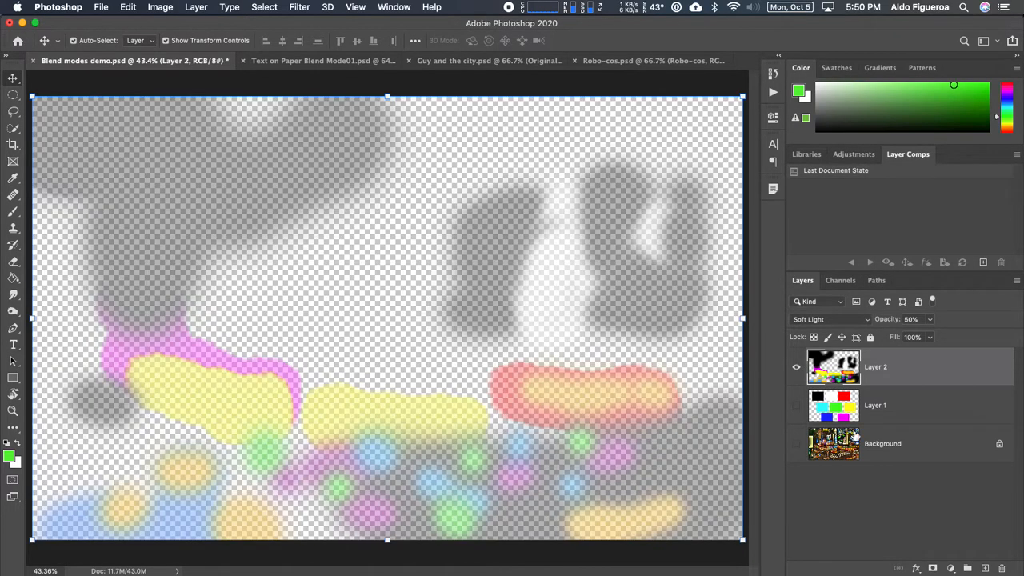
left_click(797, 443)
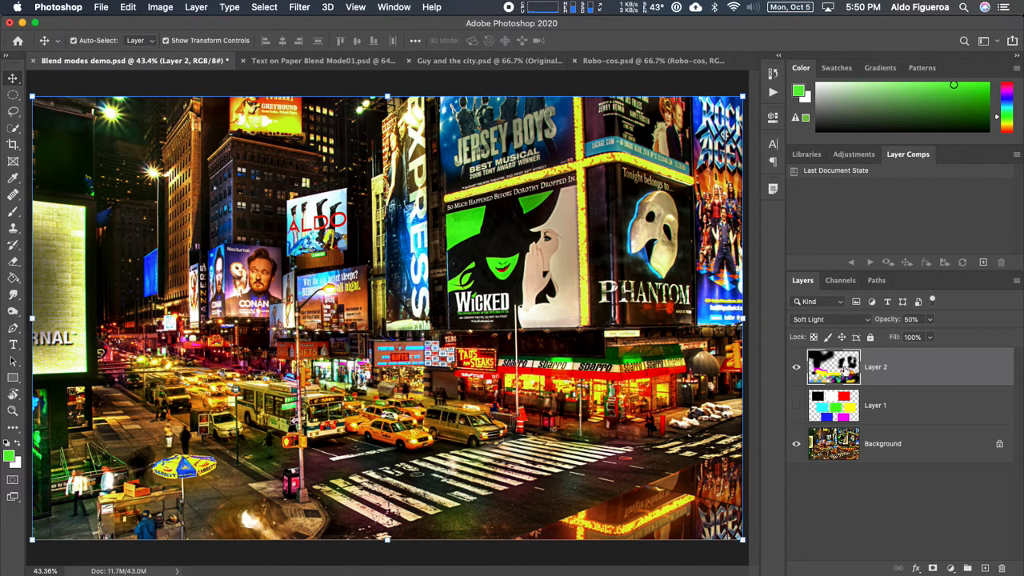
Step: Open the Text on Paper Blend Mode01.psd document and compare its No Blend Modes and W/ Blend modes layer comps
left_click(342, 62)
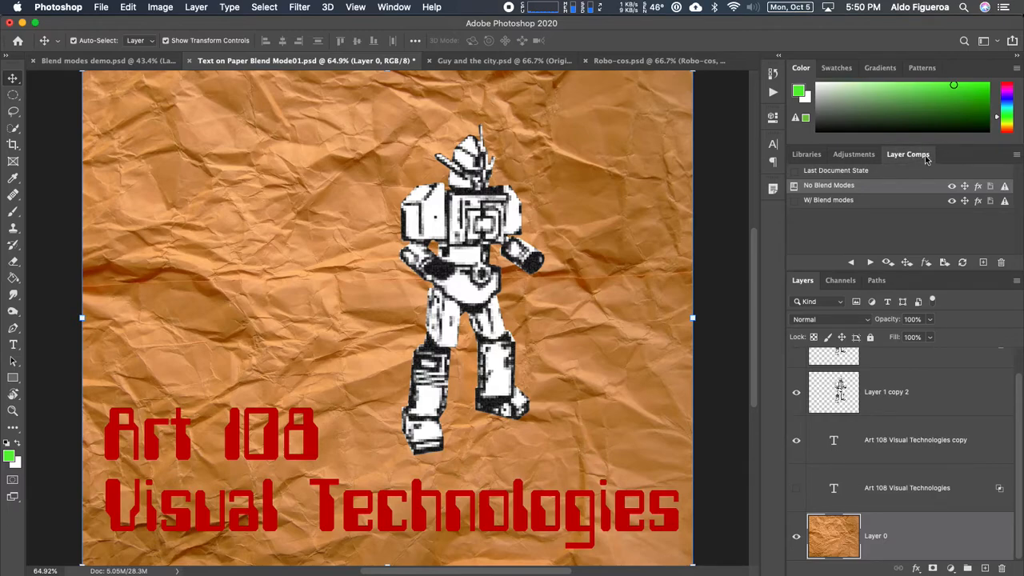
left_click(795, 187)
left_click(794, 201)
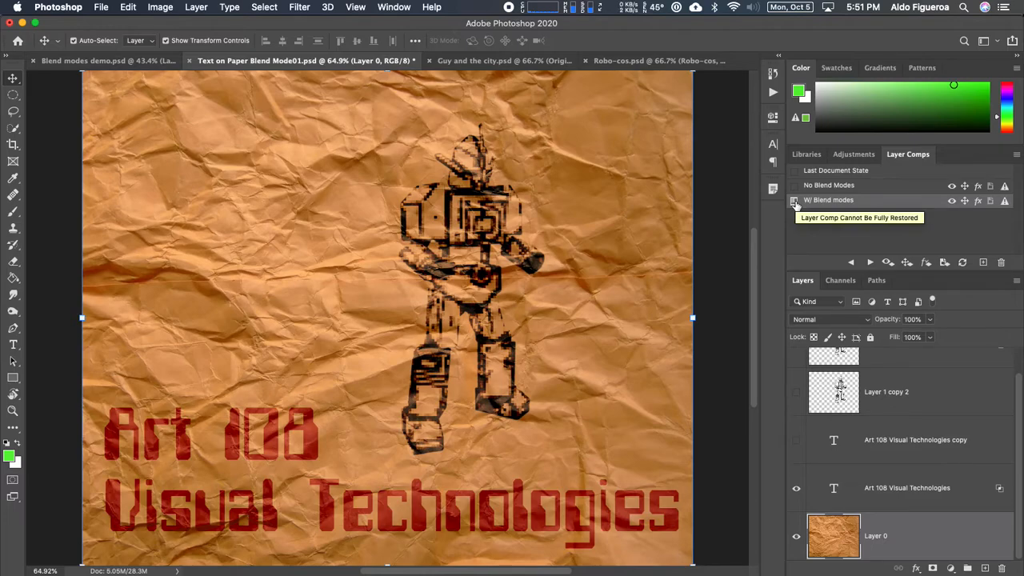
left_click(794, 187)
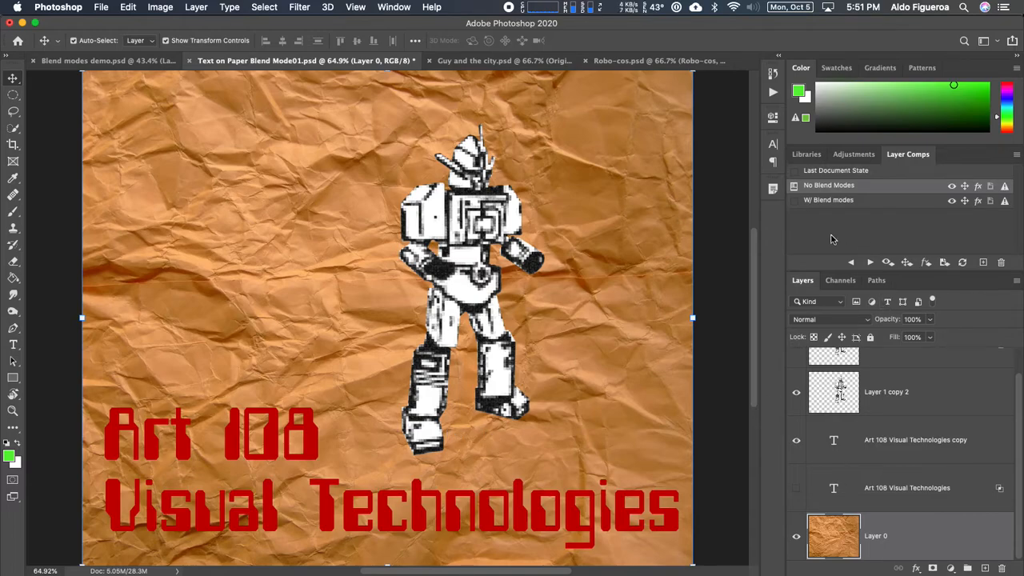
left_click(795, 203)
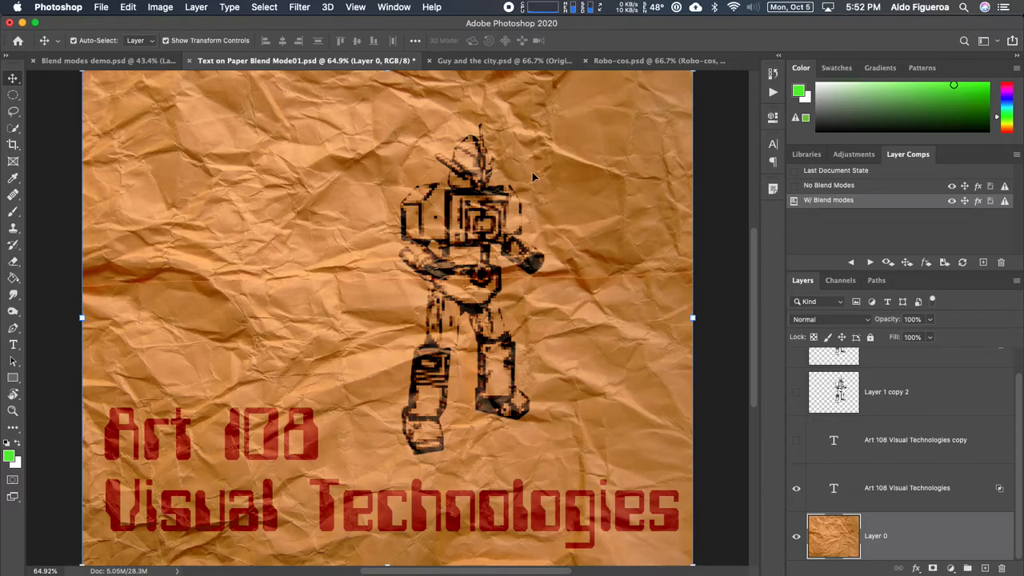
Step: Open the Guy and the city.psd document and view the layer comps Guy in jacket only, Guy & BG and Final Composition
left_click(510, 62)
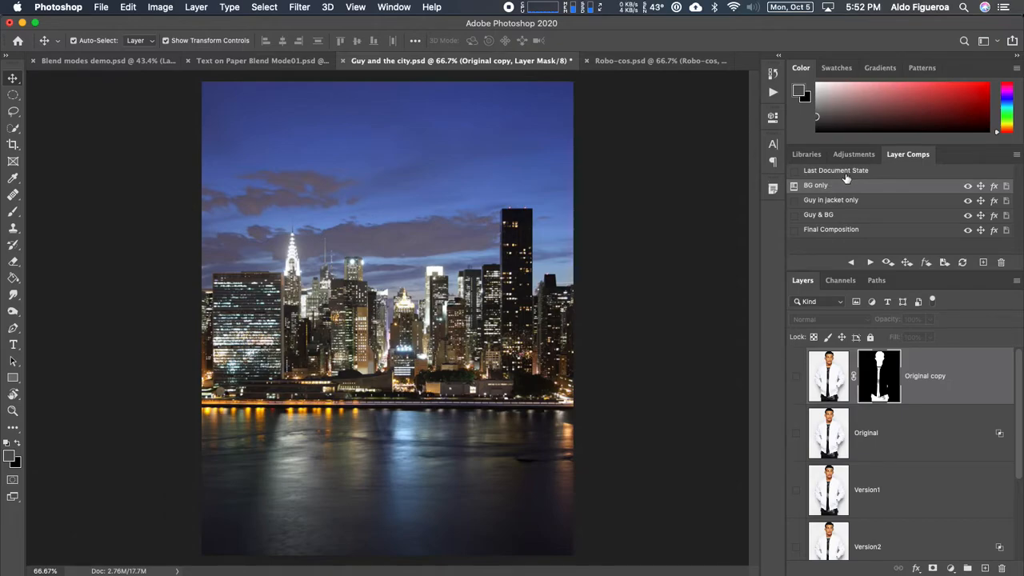
left_click(795, 200)
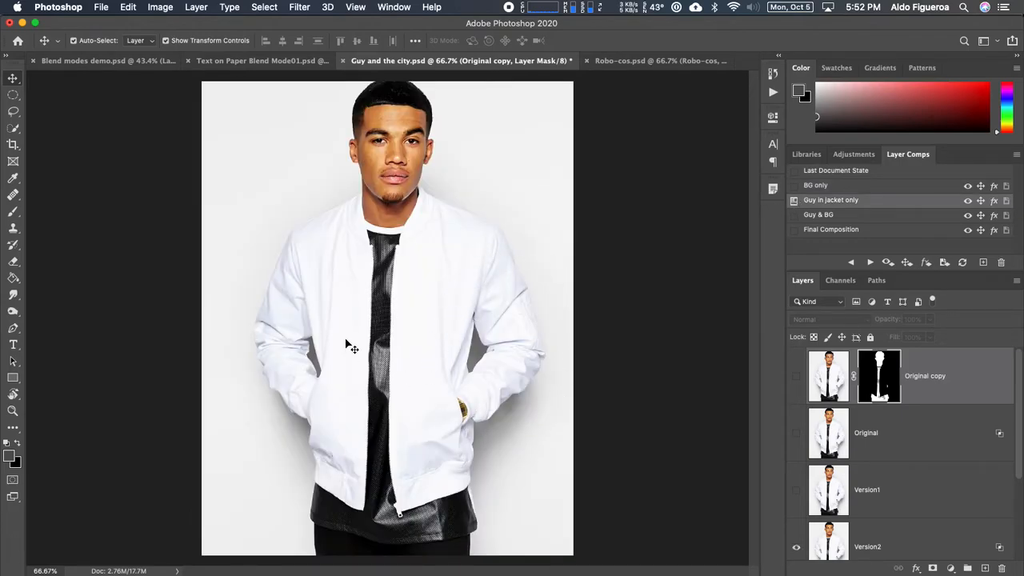
left_click(794, 216)
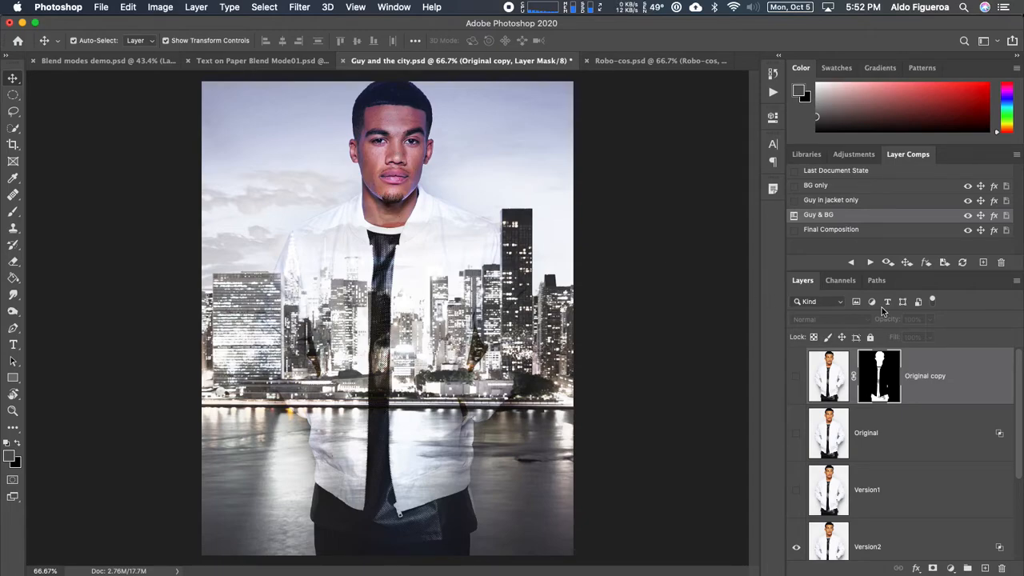
left_click(795, 231)
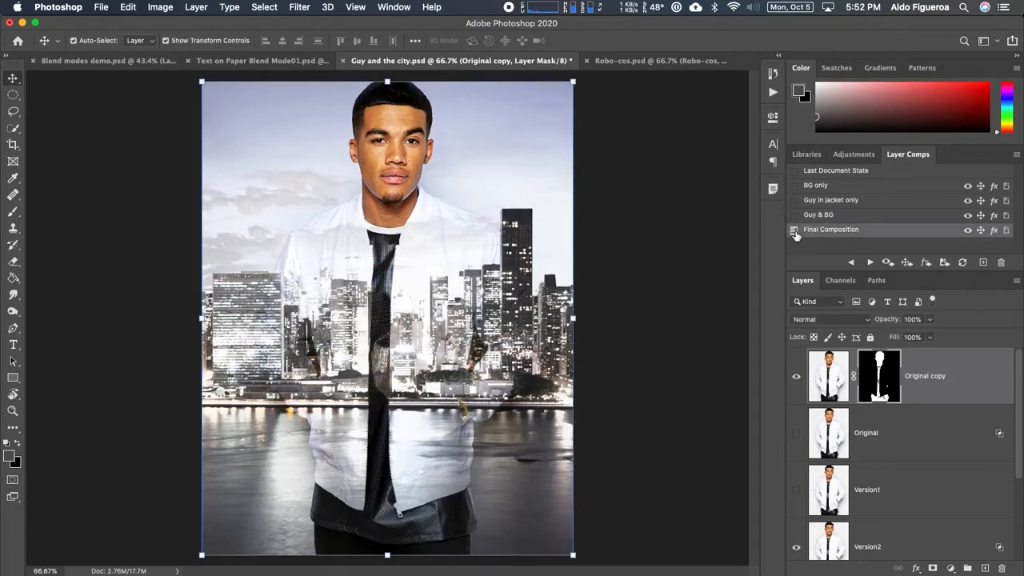